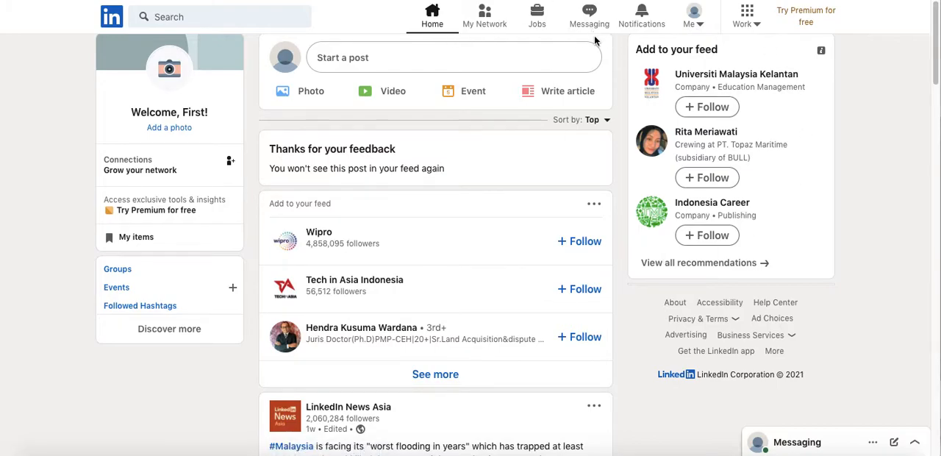
Start a free job post from the Jobs page.
left_click(541, 24)
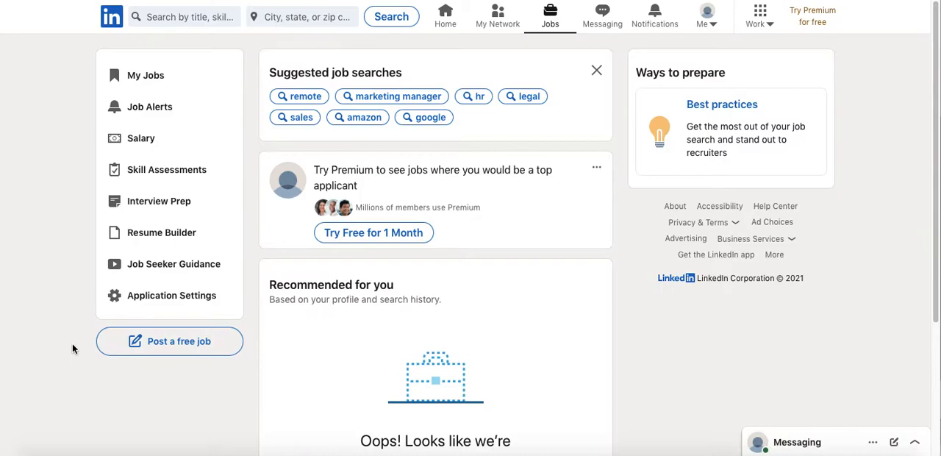
left_click(151, 351)
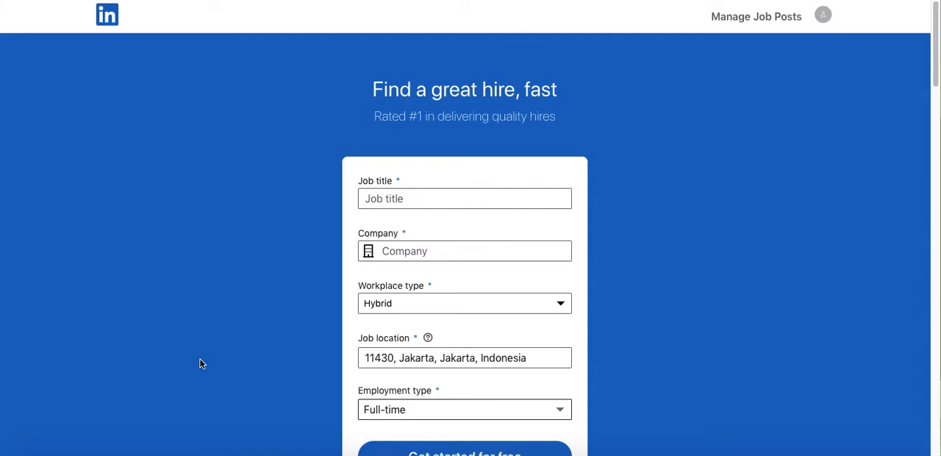
Look over the job post form's title and company fields and its workplace type and employment type choices.
scroll(202, 363, "down", 1)
left_click(402, 160)
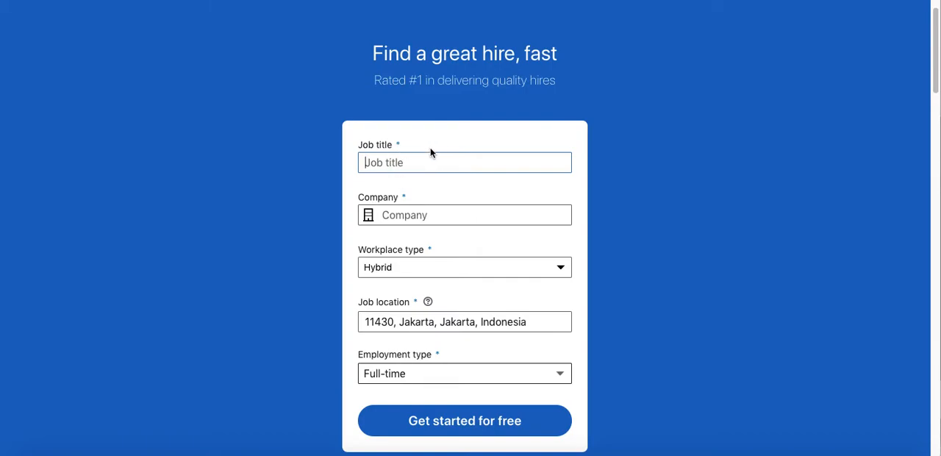
left_click(416, 215)
left_click(417, 267)
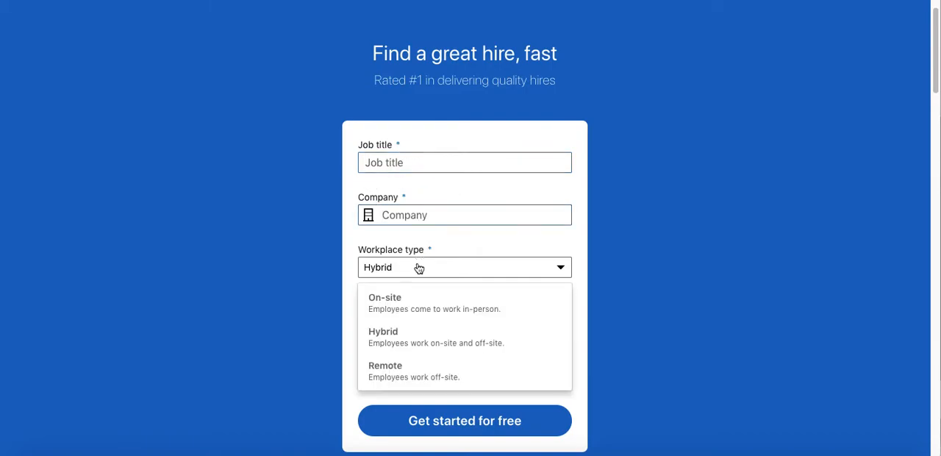
scroll(413, 309, "down", 1)
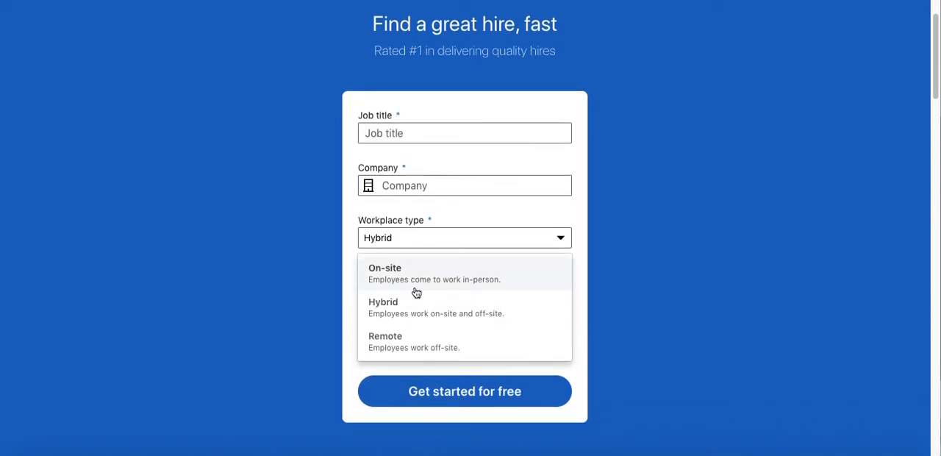
left_click(470, 297)
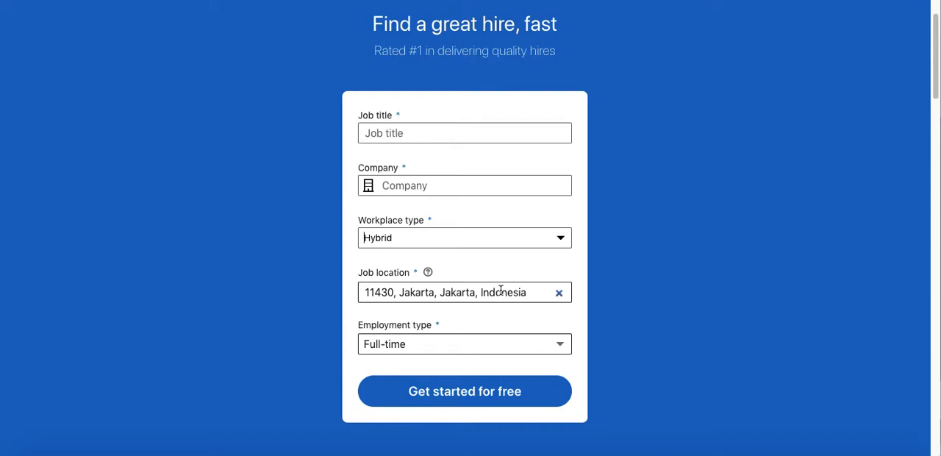
left_click(416, 344)
left_click(416, 344)
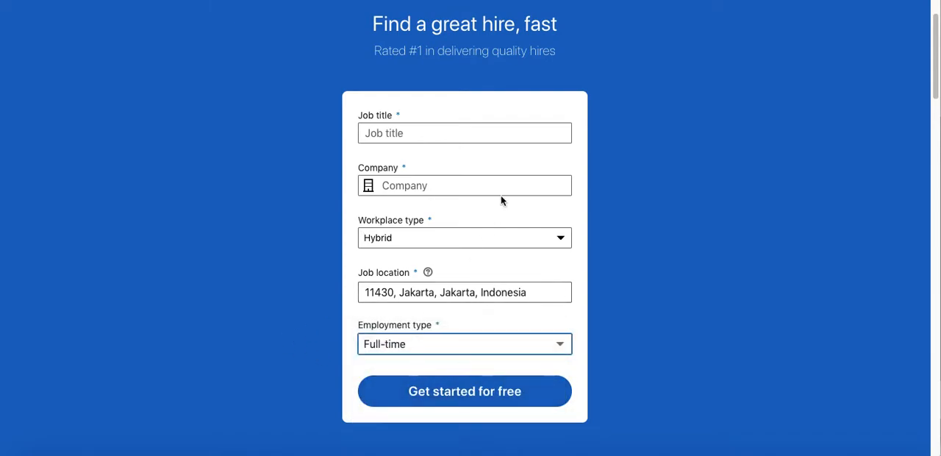
Enter Marketing Intern as the job title and choose abcd company as the company.
left_click(509, 132)
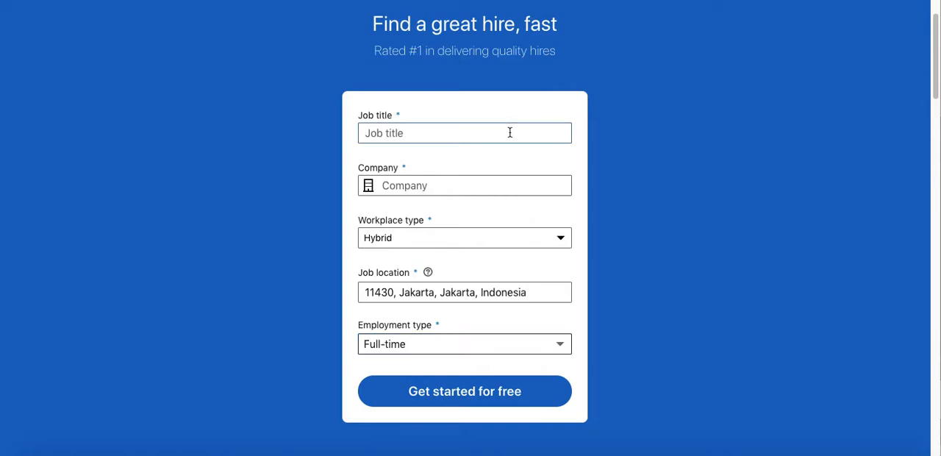
type("Marketing I")
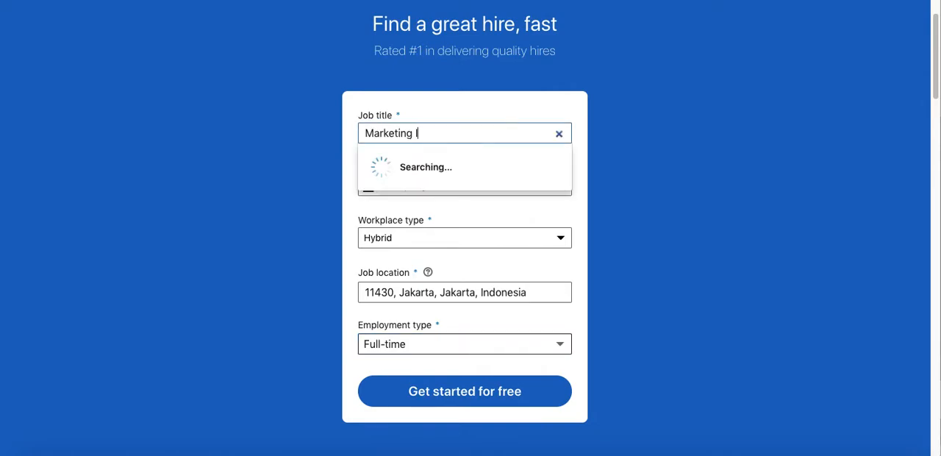
type("ntern")
left_click(515, 159)
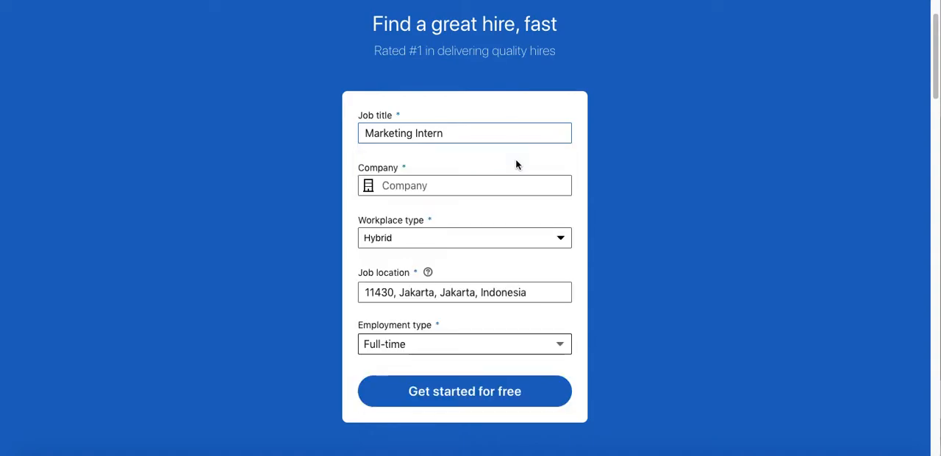
left_click(496, 183)
type("A")
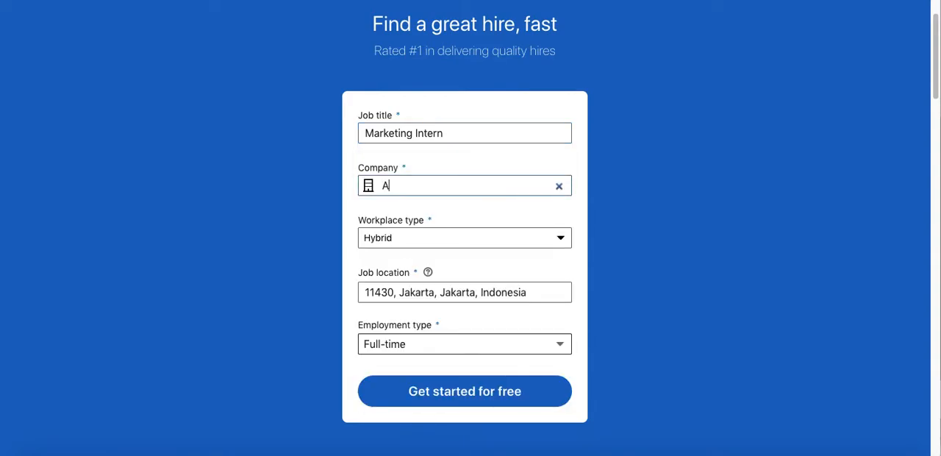
type("BCD Company")
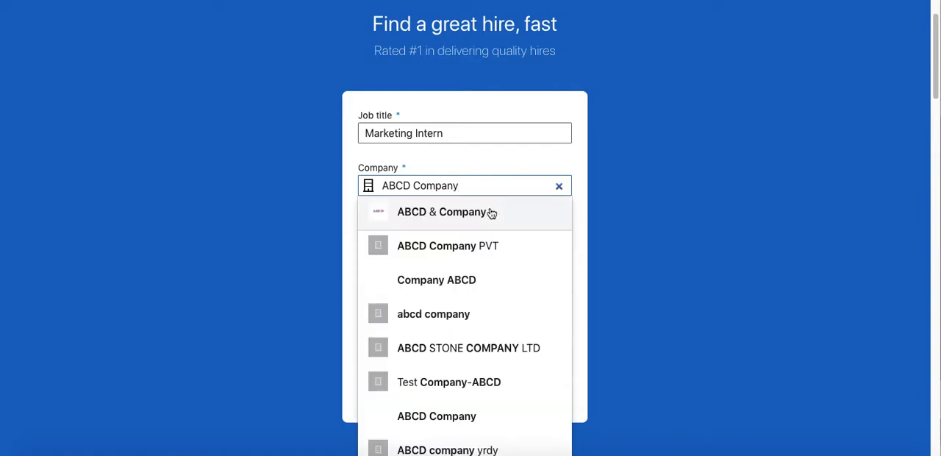
left_click(630, 241)
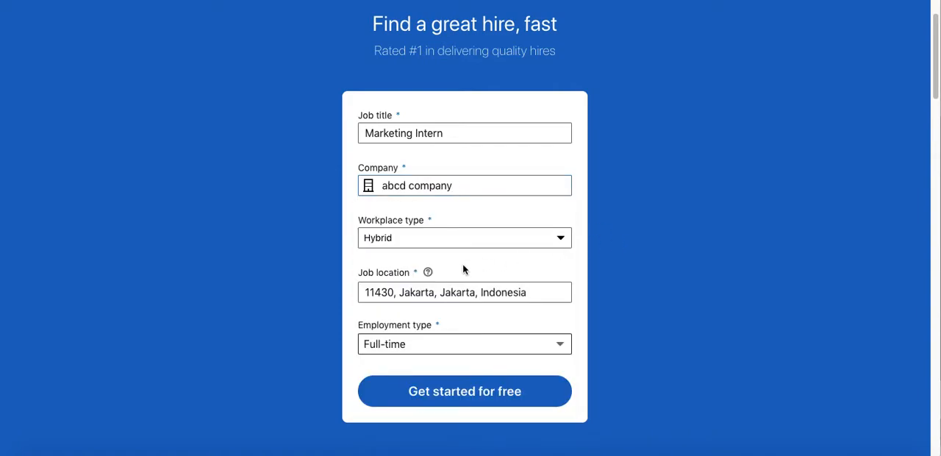
Set the workplace type to Remote and the employee location to Jakarta, Indonesia.
left_click(454, 243)
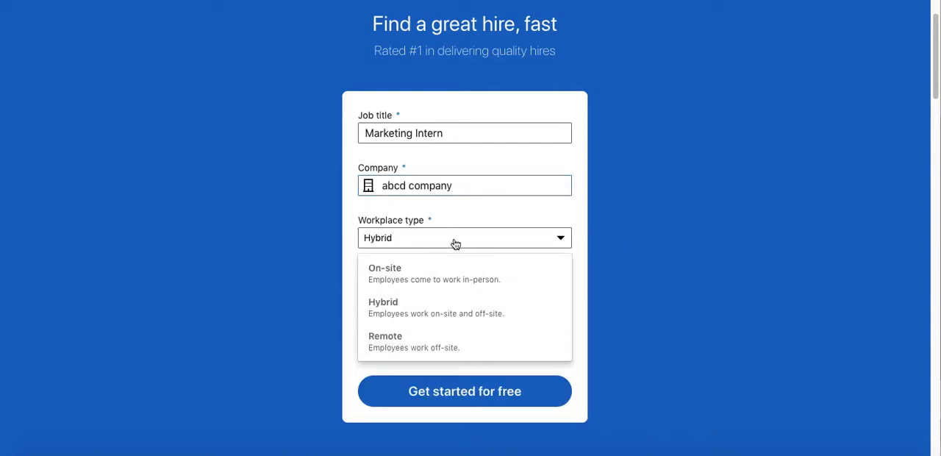
left_click(421, 343)
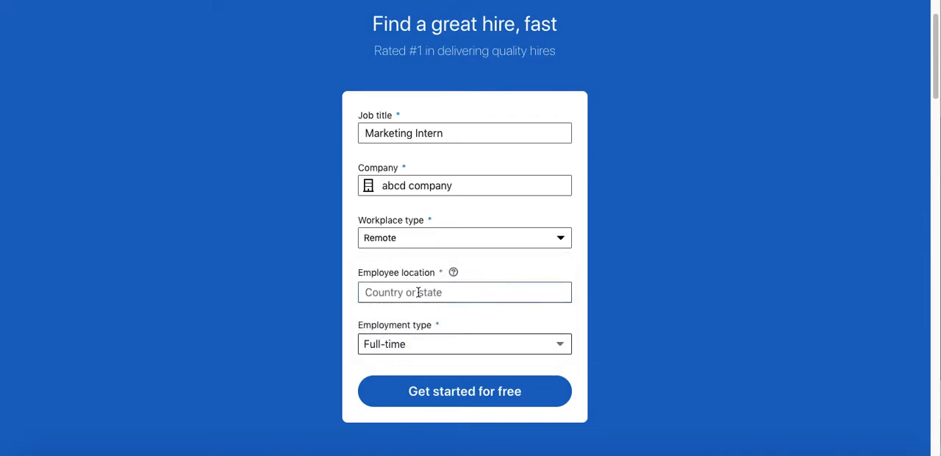
type("Indonesia")
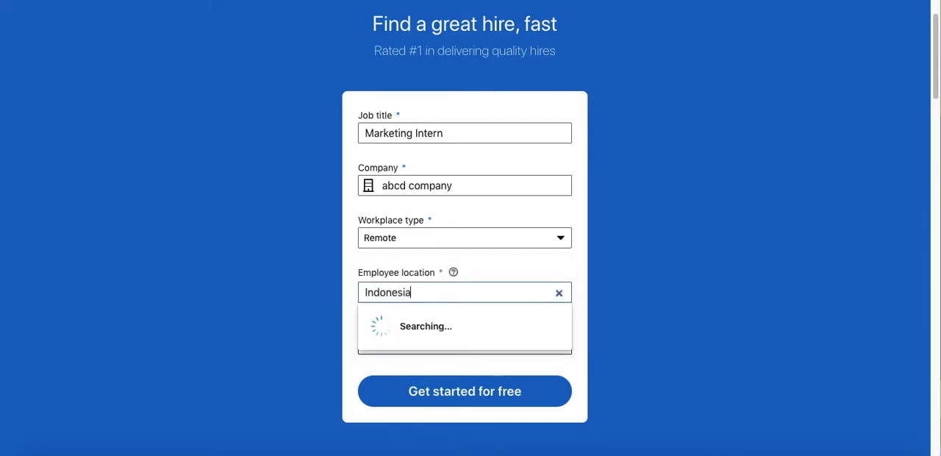
left_click(406, 342)
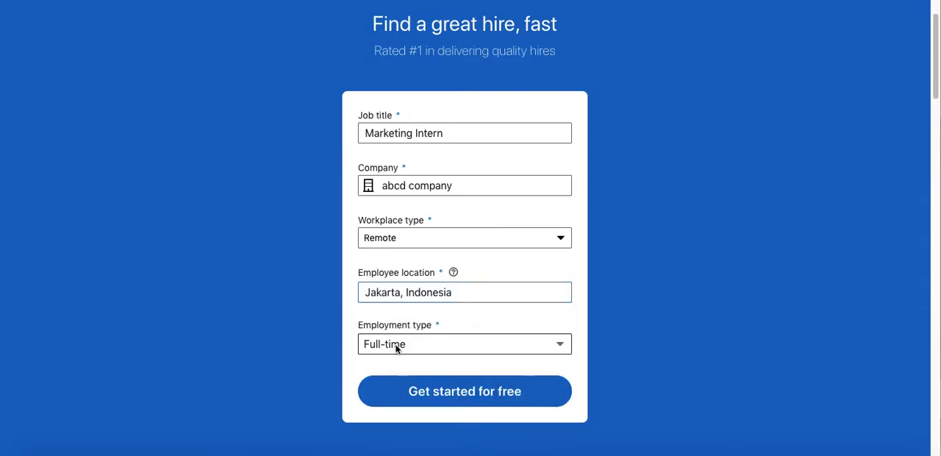
Choose Full-time as the employment type and proceed to the job details.
left_click(396, 344)
left_click(333, 372)
left_click(413, 343)
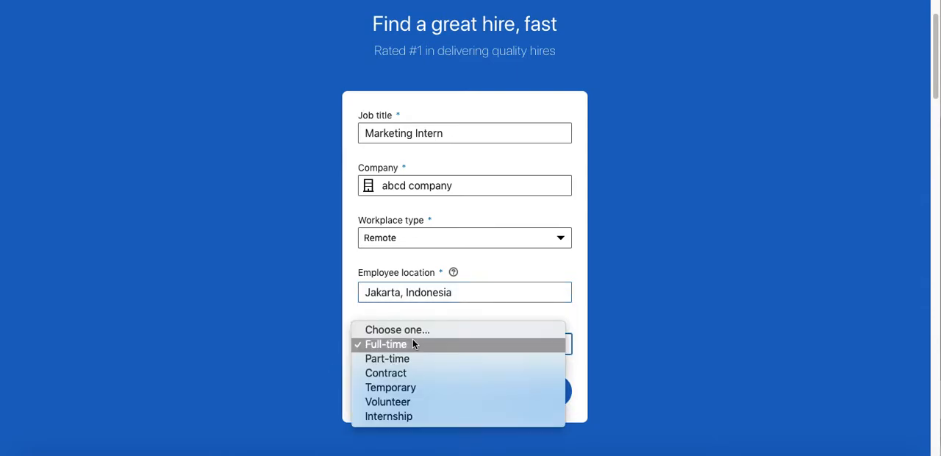
left_click(413, 343)
left_click(414, 386)
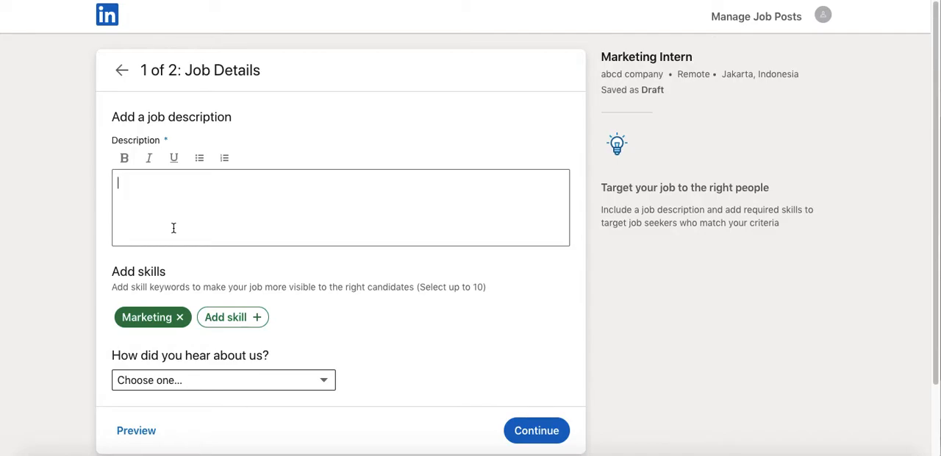
Add Time Management and Design to the job's skill keywords.
scroll(173, 228, "down", 2)
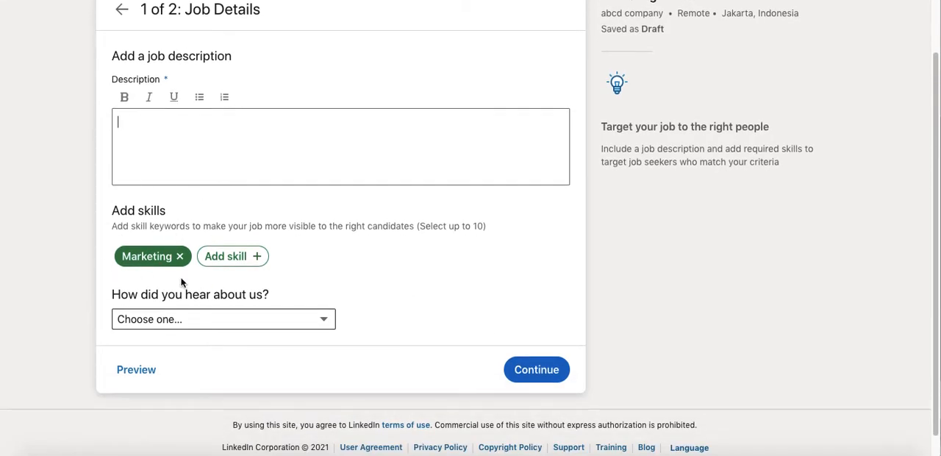
left_click(231, 257)
type("Time management")
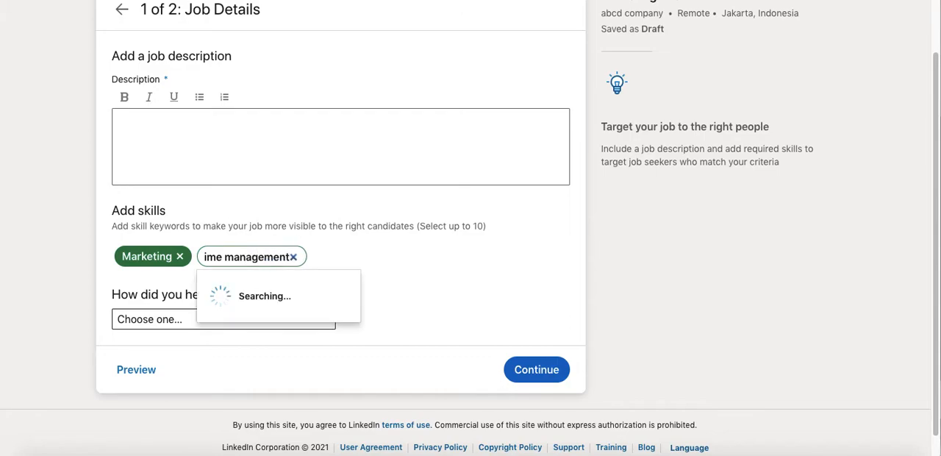
left_click(265, 291)
type("Design")
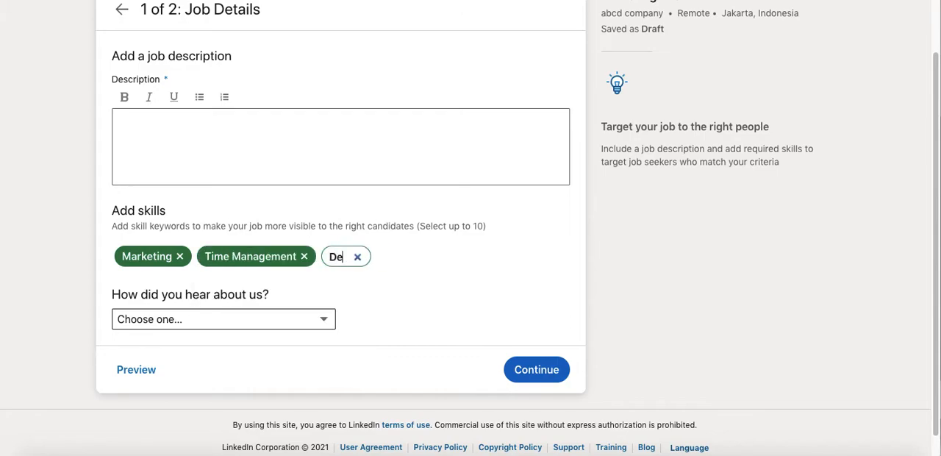
left_click(351, 286)
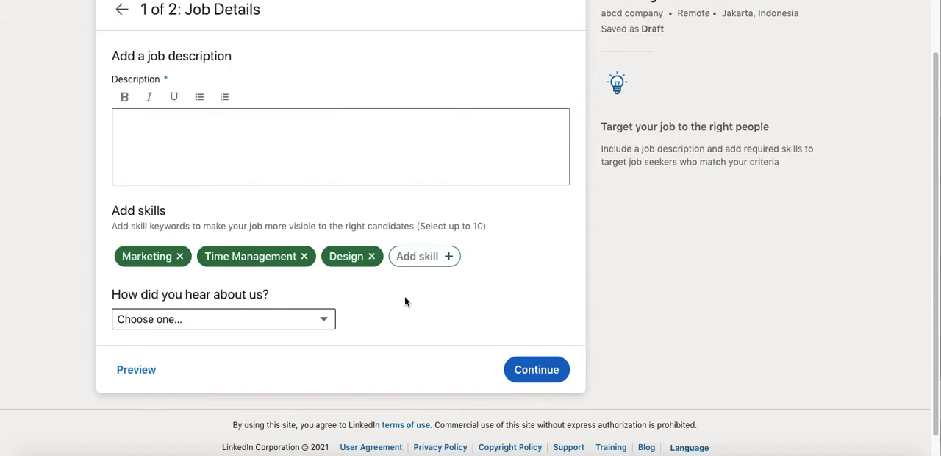
Answer the question about how you heard about the service with Other.
scroll(362, 319, "up", 1)
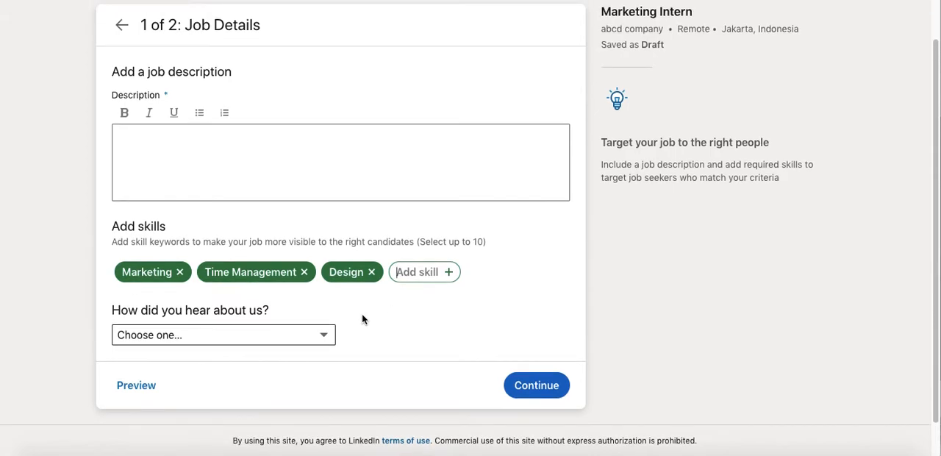
left_click(318, 335)
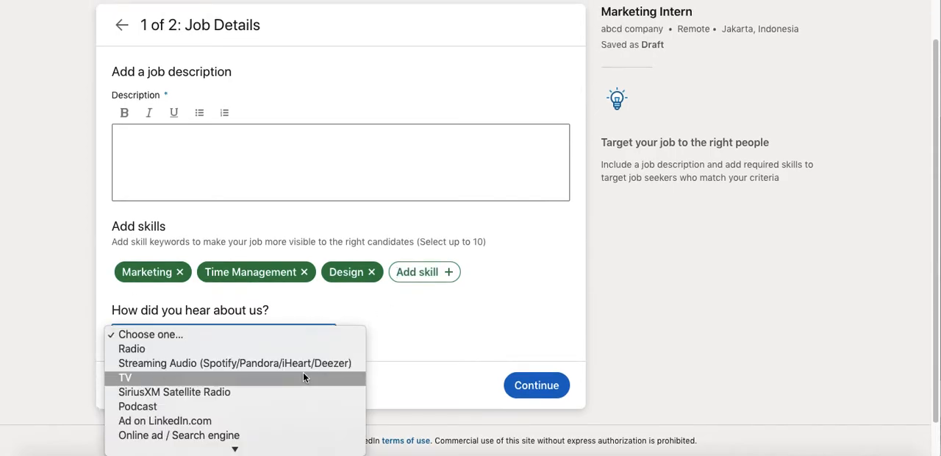
scroll(303, 372, "down", 1)
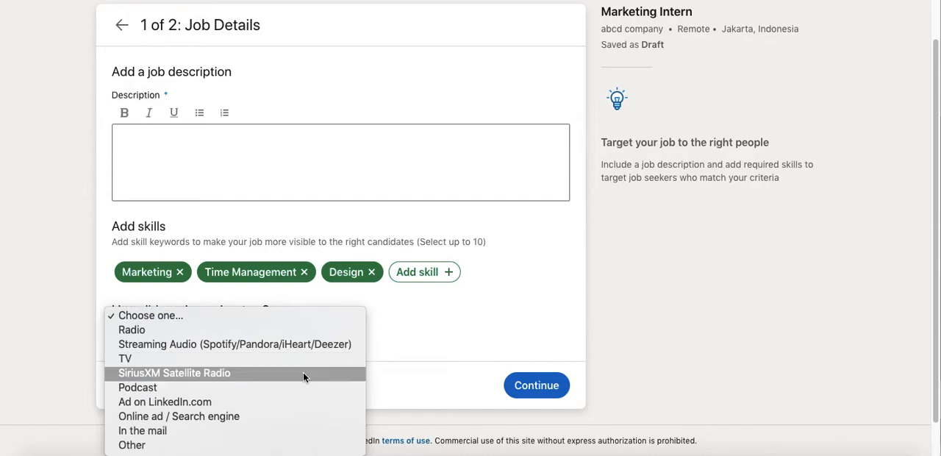
left_click(263, 444)
Fill in the description: Female, 19-25 years, Minimum Bachelor's degree in any field, Minimum 1 year experience in marketing; continue to applicant options.
left_click(292, 147)
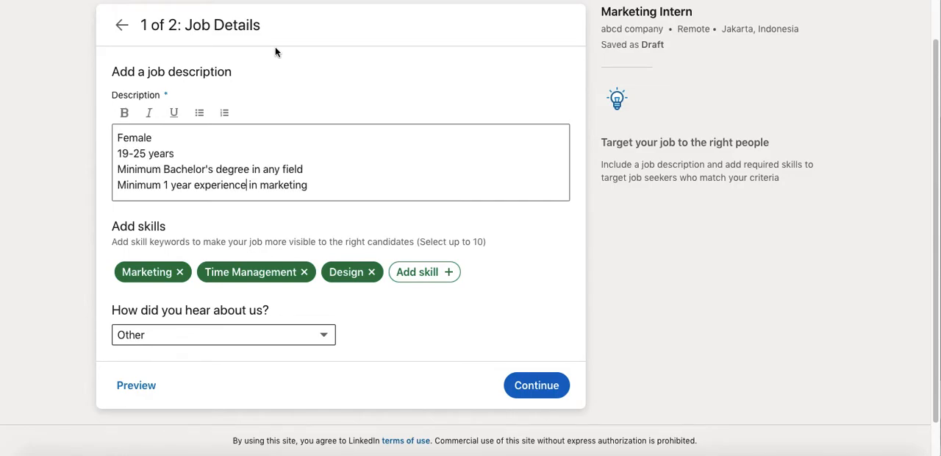
scroll(431, 144, "up", 1)
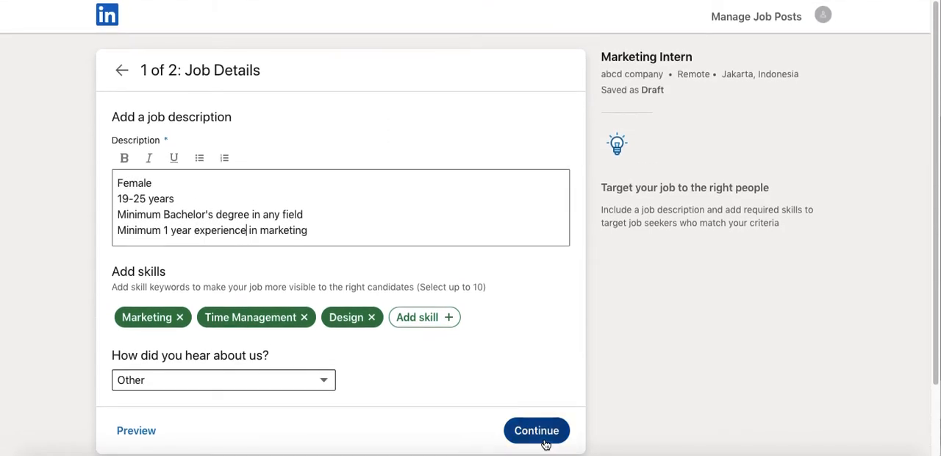
left_click(542, 439)
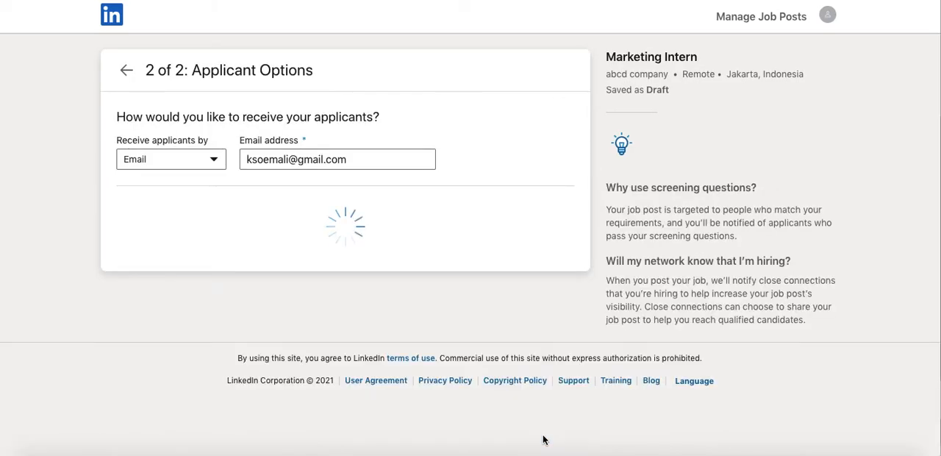
Review the ways to receive applicants and the screening questions offered for the job post.
scroll(269, 147, "down", 2)
scroll(268, 147, "up", 2)
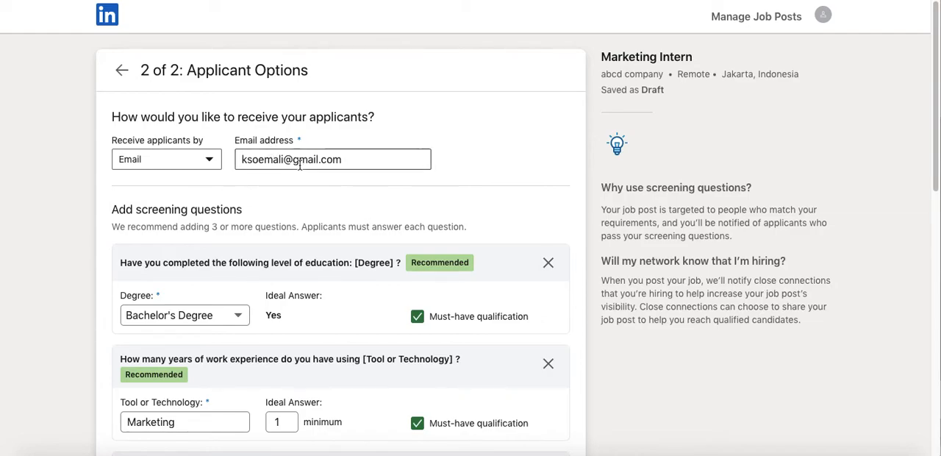
left_click(185, 161)
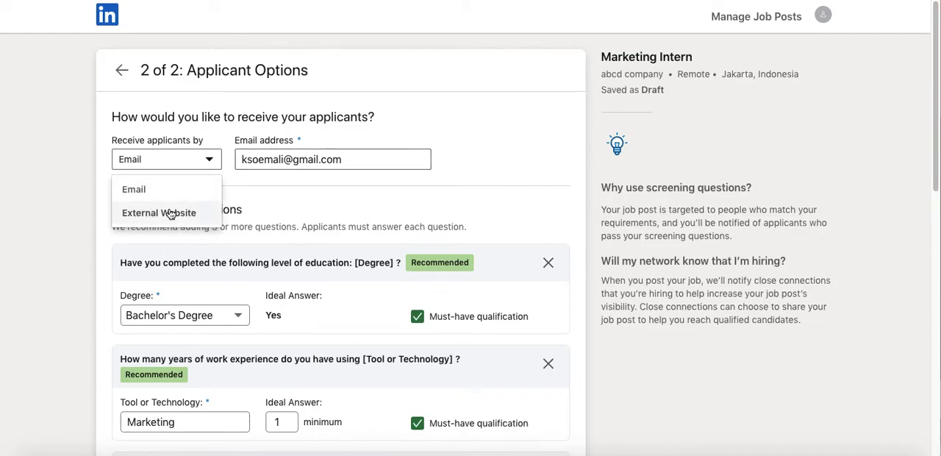
left_click(36, 266)
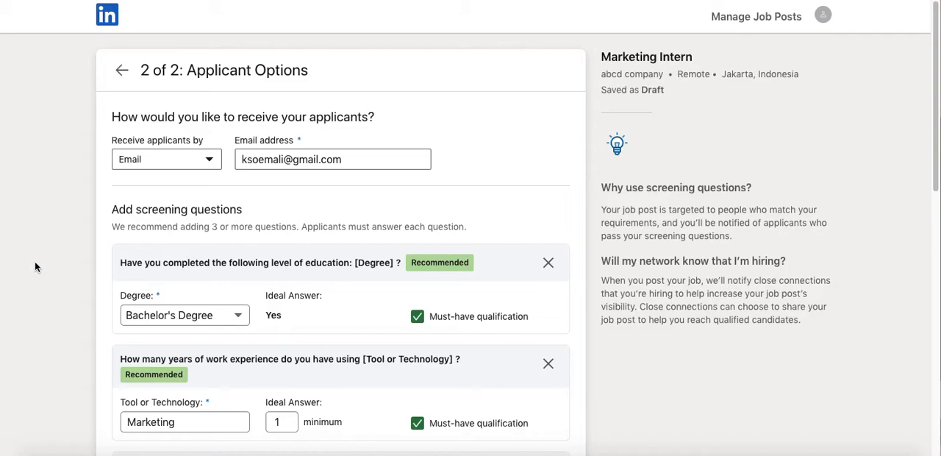
scroll(34, 266, "down", 3)
scroll(119, 183, "up", 2)
scroll(170, 229, "down", 4)
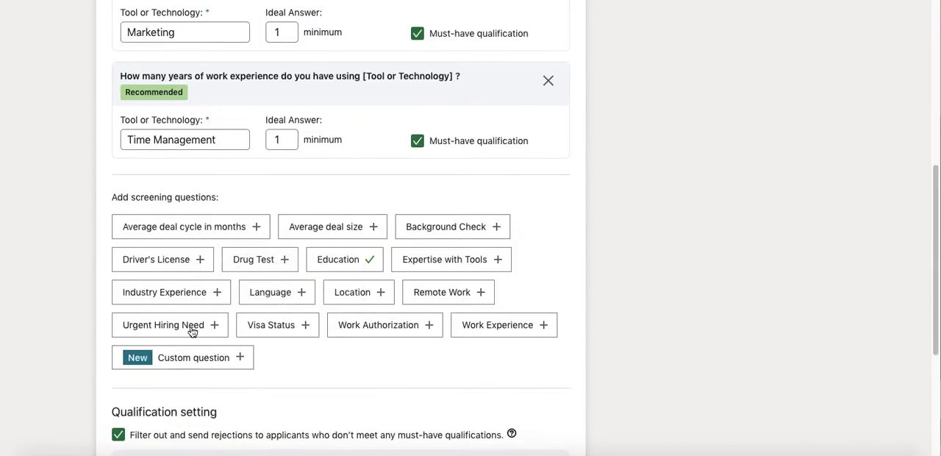
scroll(184, 334, "down", 1)
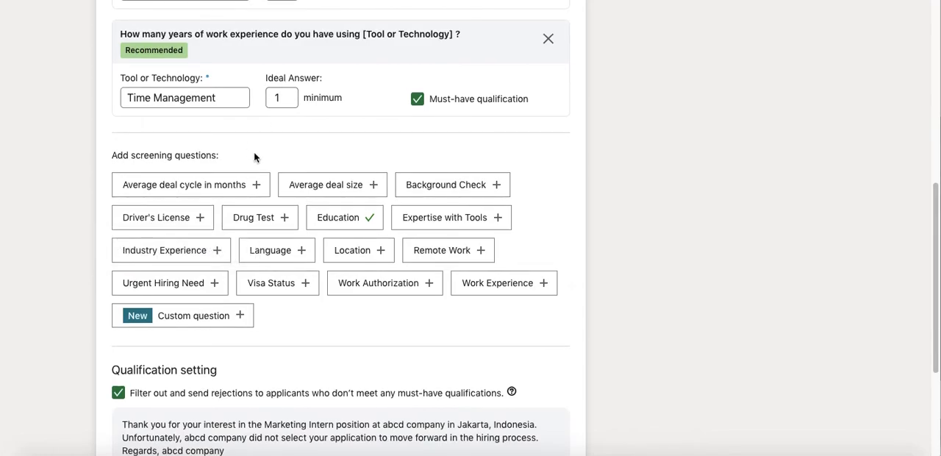
Add a custom screening question reading "How many years have you had experience in marketing?".
left_click(202, 316)
left_click(204, 199)
type("How many years have you had experience in Make")
key("BackSpace")
key("BackSpace")
key("BackSpace")
key("BackSpace")
type("marke")
key("BackSpace")
key("BackSpace")
type("rketing?")
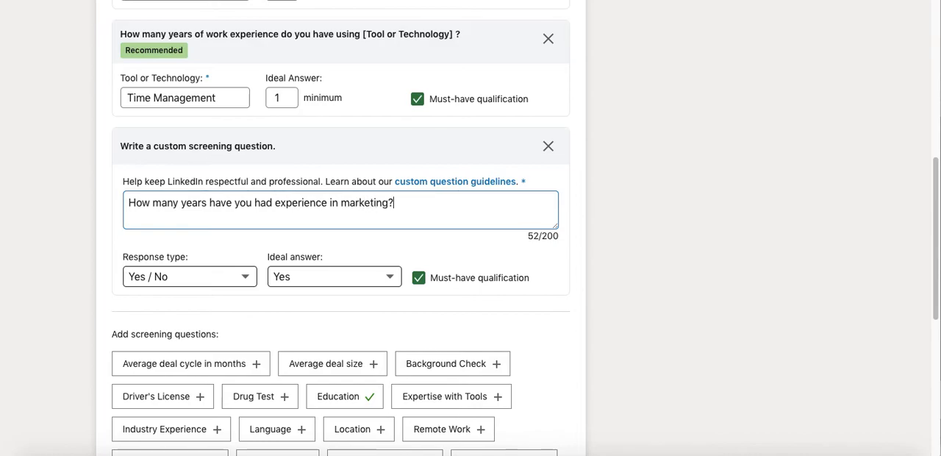
Give the custom marketing experience question a Numeric response type with an ideal answer of 5 minimum.
left_click(168, 276)
left_click(169, 288)
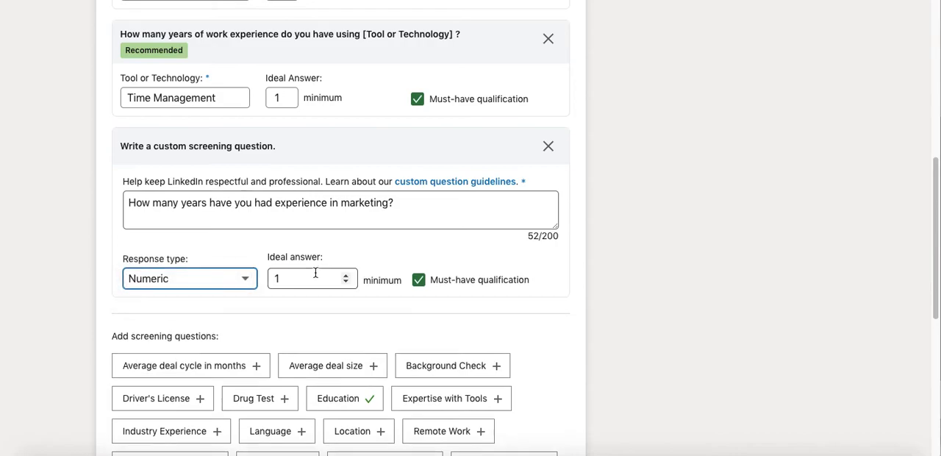
left_click(287, 277)
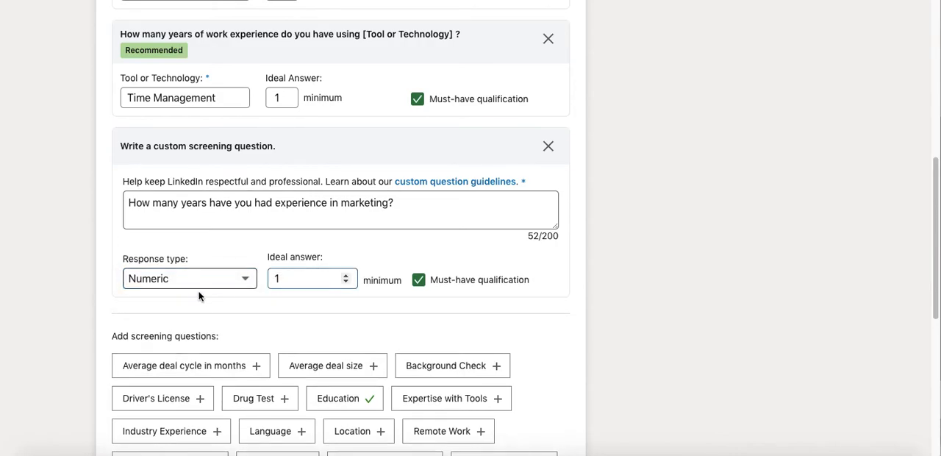
key("BackSpace")
type("5")
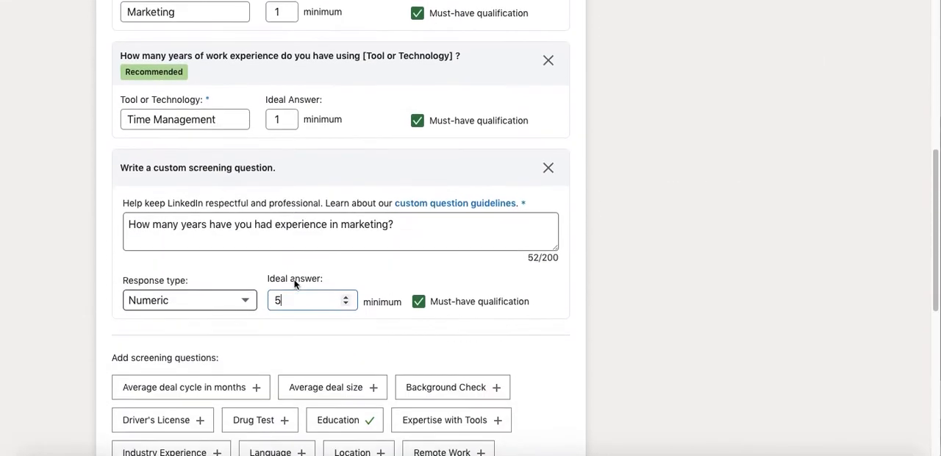
Set the ideal answer of the Time Management experience question to a minimum of 4.
scroll(326, 196, "up", 1)
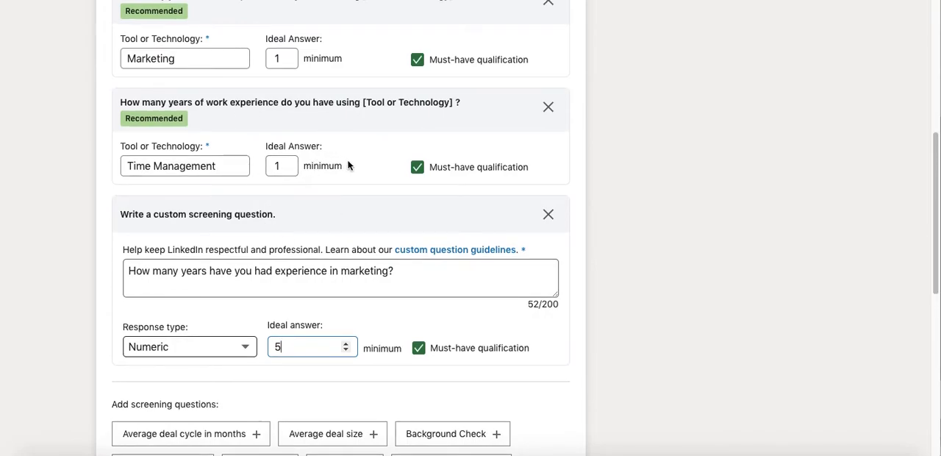
left_click(291, 162)
left_click(292, 163)
left_click(294, 172)
left_click(294, 171)
Remove the degree question and the Marketing tool experience question from the screening questions.
scroll(294, 163, "up", 2)
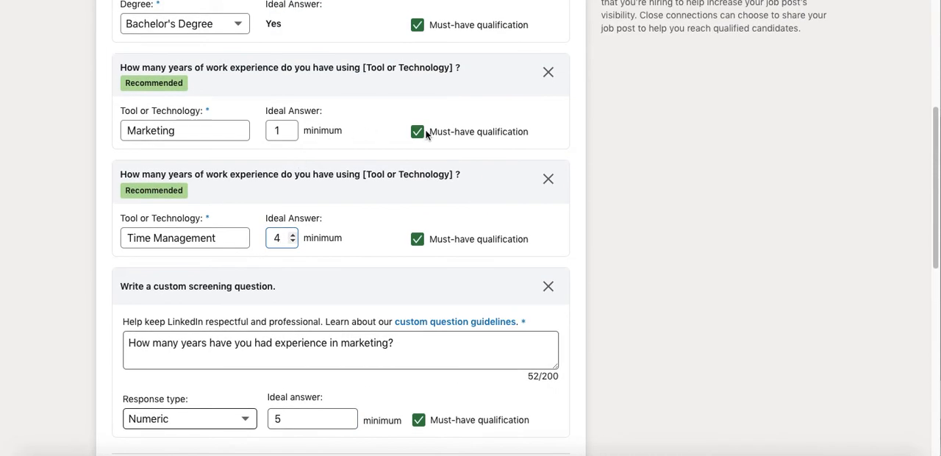
scroll(426, 136, "up", 1)
scroll(548, 122, "up", 2)
scroll(548, 122, "up", 2)
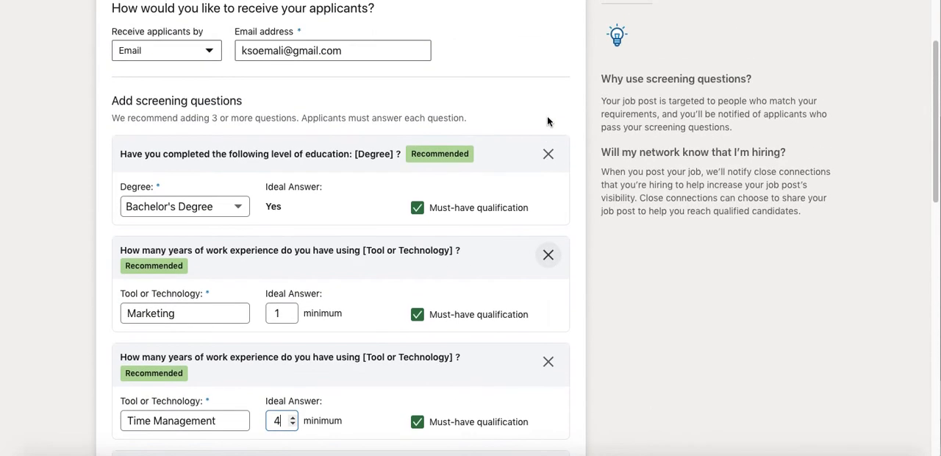
left_click(548, 154)
left_click(548, 155)
Turn off filtering out and sending rejections to applicants who don't meet the must-have qualifications.
scroll(553, 158, "down", 4)
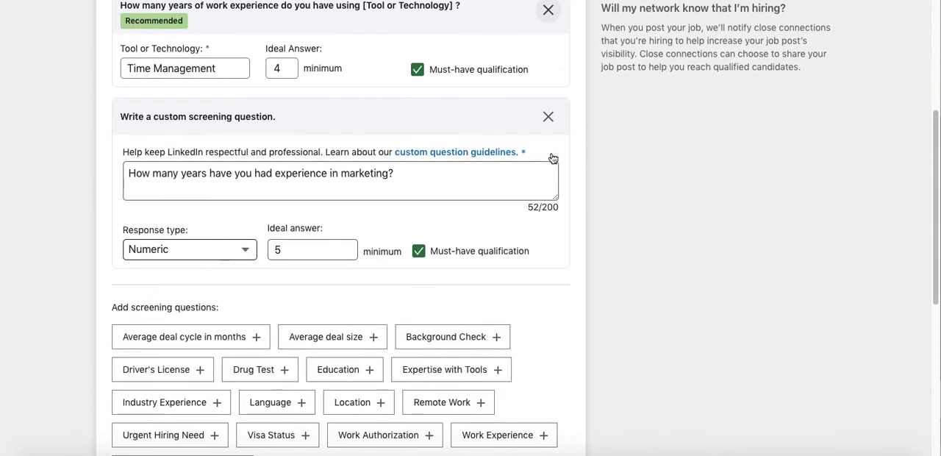
scroll(549, 160, "up", 1)
scroll(134, 211, "down", 6)
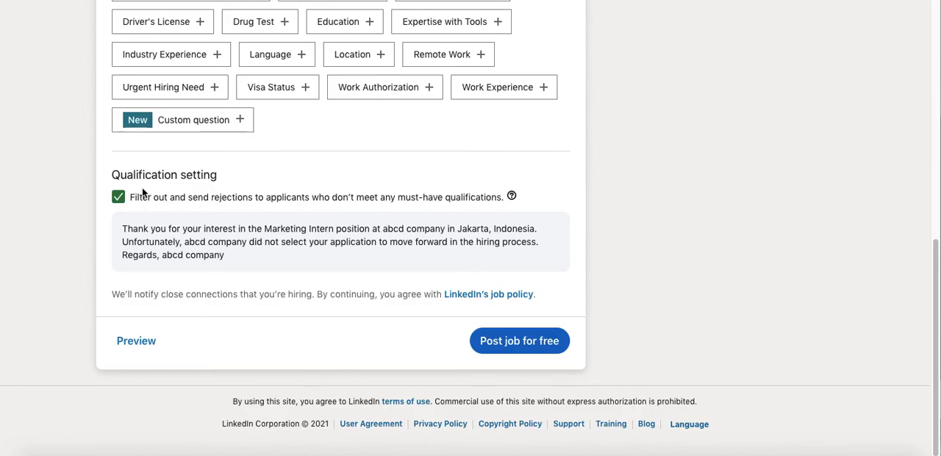
left_click(122, 199)
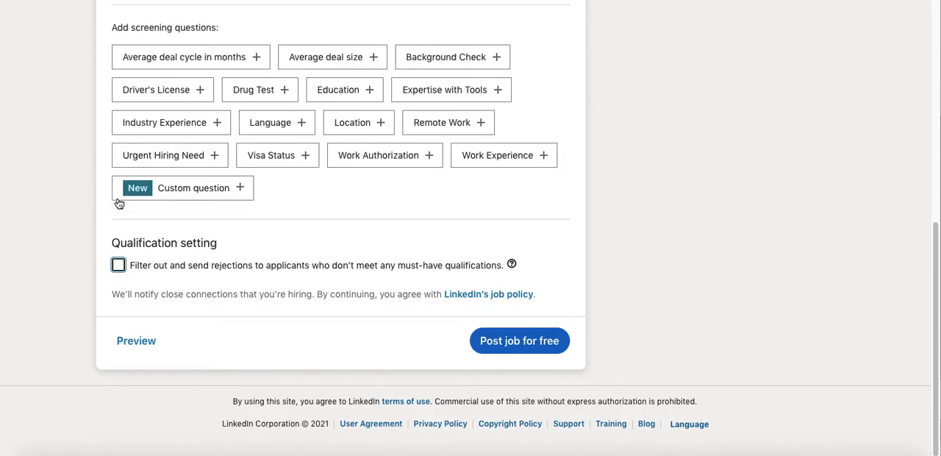
Preview how the Marketing Intern job post will look to job seekers, and close the preview.
scroll(103, 231, "up", 2)
scroll(86, 246, "down", 2)
left_click(138, 351)
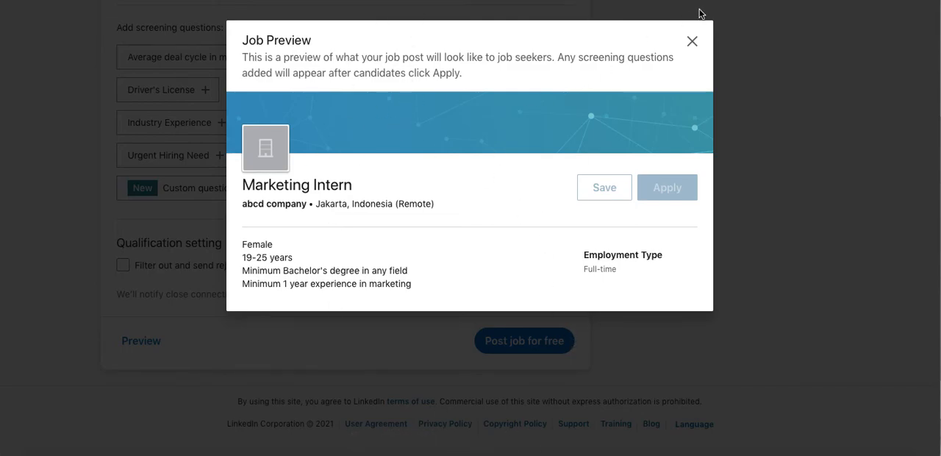
left_click(692, 42)
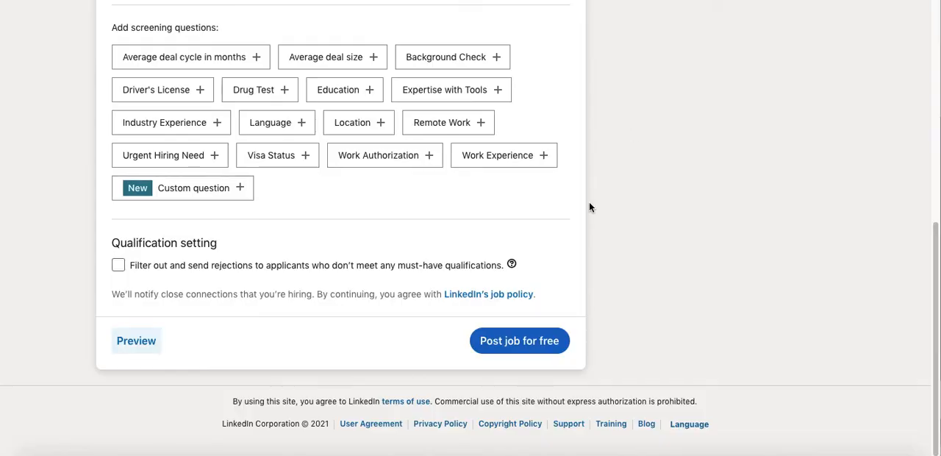
Post the job for free and save the job post improvements without suggesting LinkedIn Skill Assessments.
left_click(532, 352)
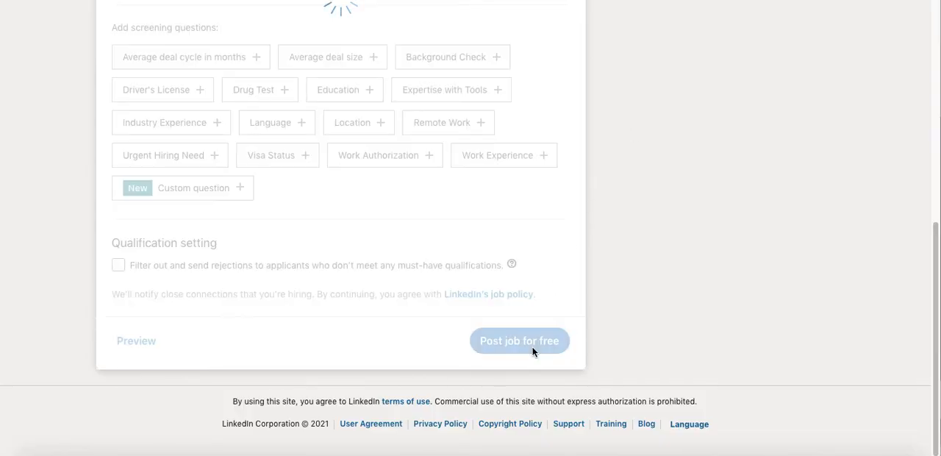
scroll(93, 315, "down", 1)
left_click(150, 373)
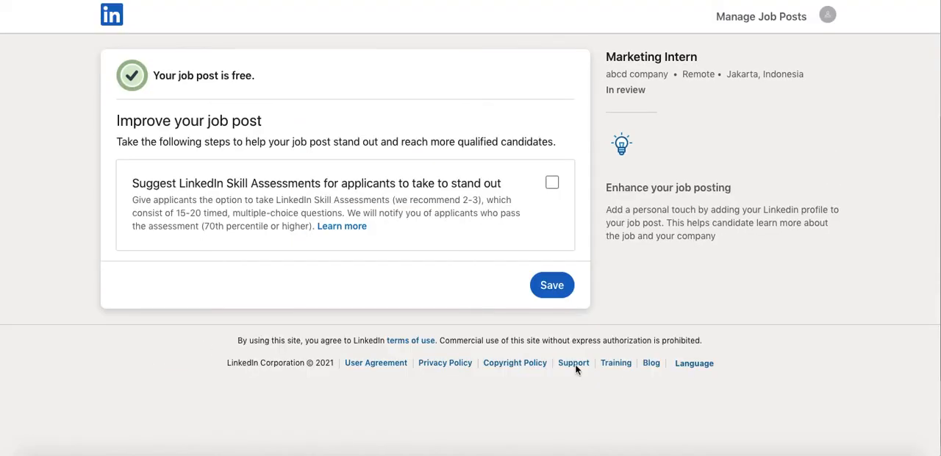
left_click(545, 291)
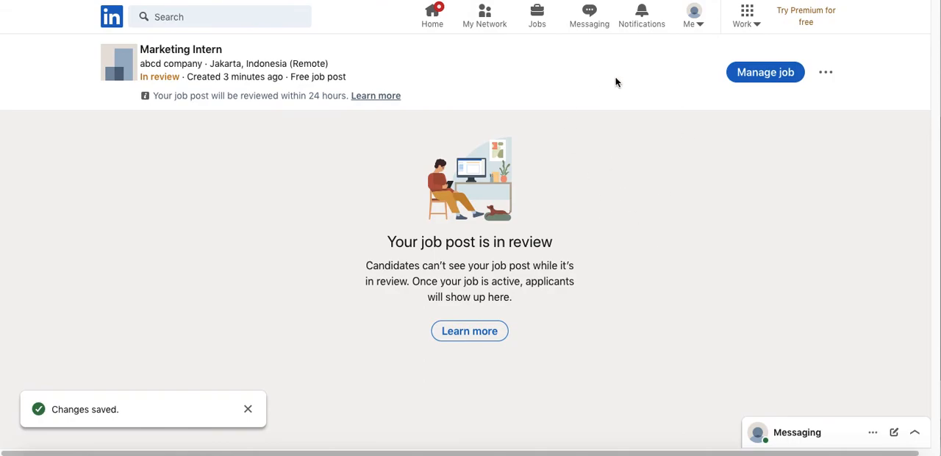